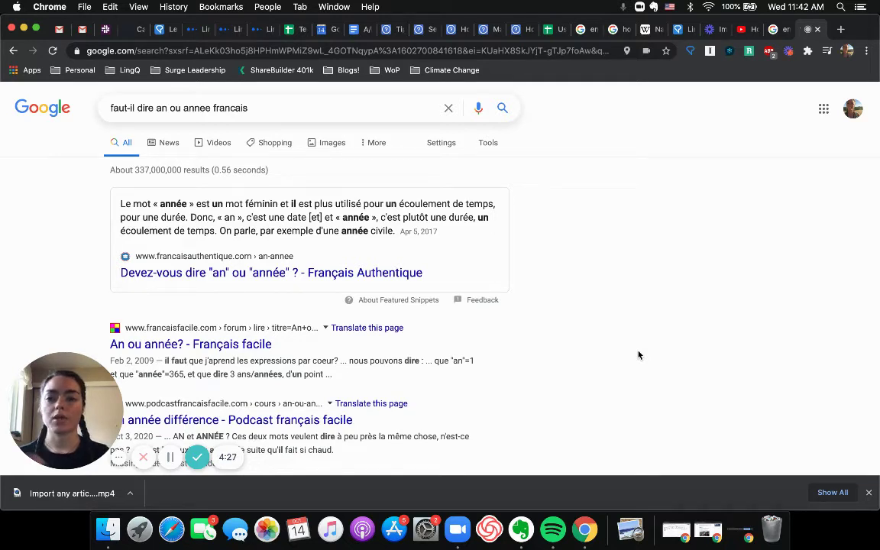
Select and deselect the words 'an' and 'annee' in the query, then close the suggestions
double_click(159, 108)
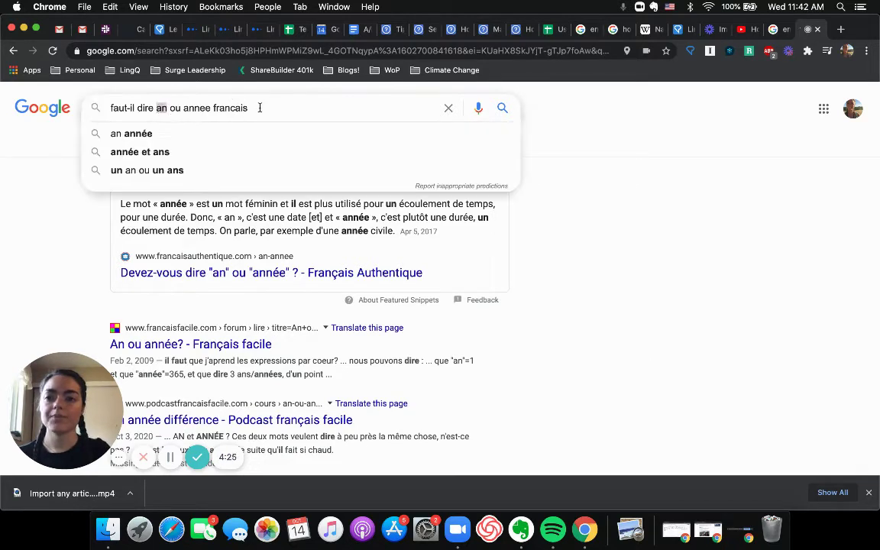
double_click(197, 108)
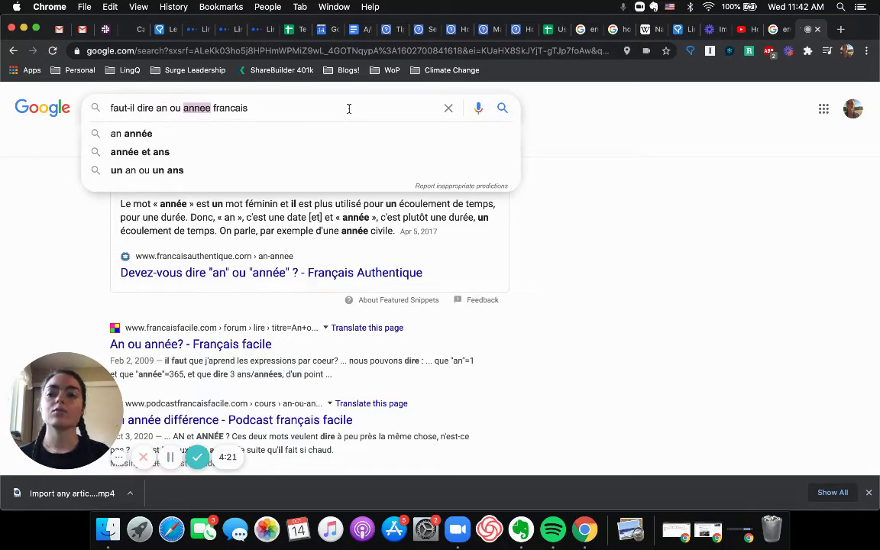
left_click(322, 116)
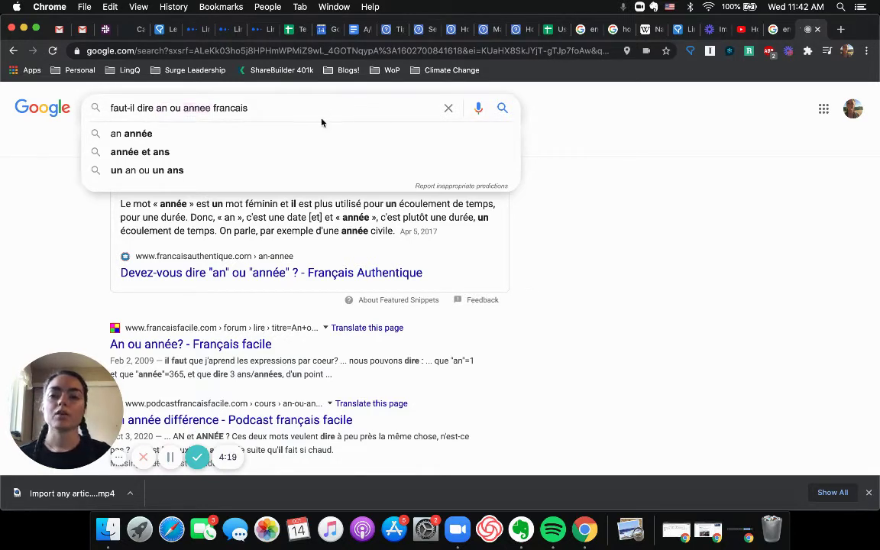
left_click(661, 201)
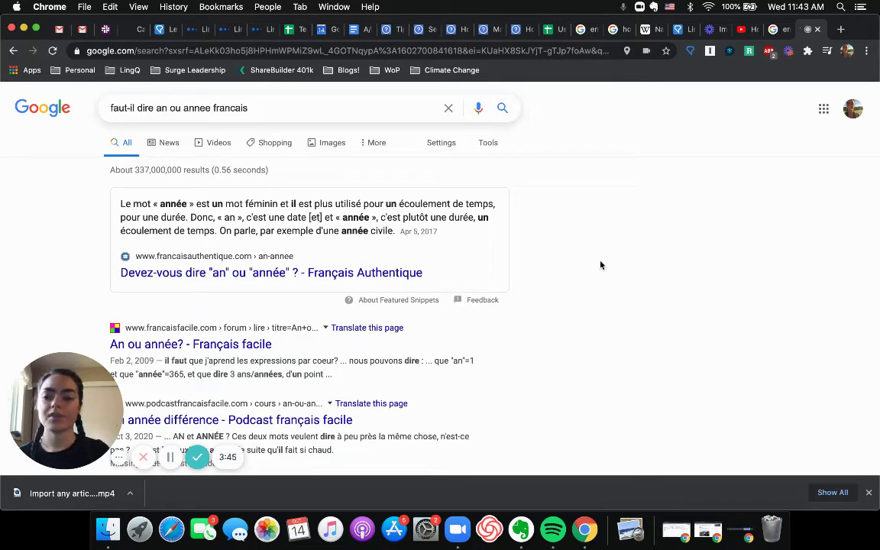
Open the featured Français Authentique snippet result in a new tab and view it
scroll(600, 265, "down", 1)
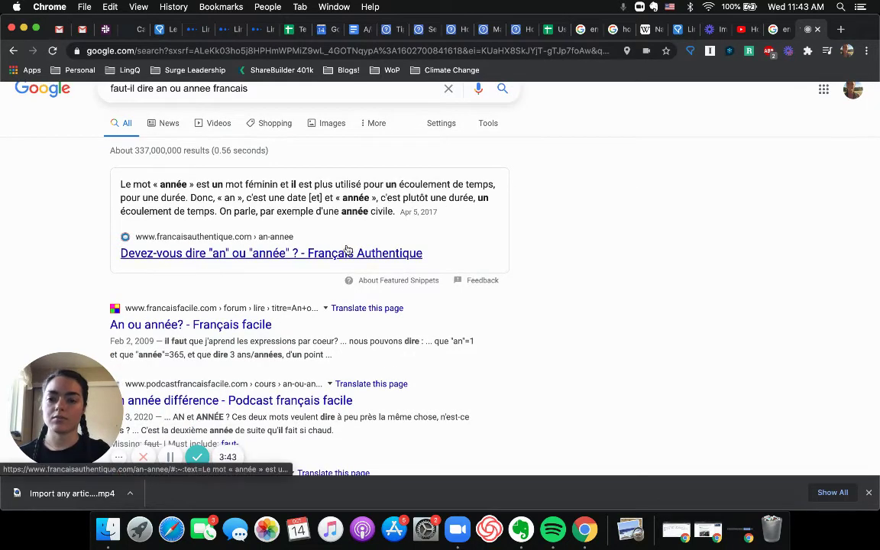
scroll(267, 102, "down", 3)
scroll(511, 207, "down", 2)
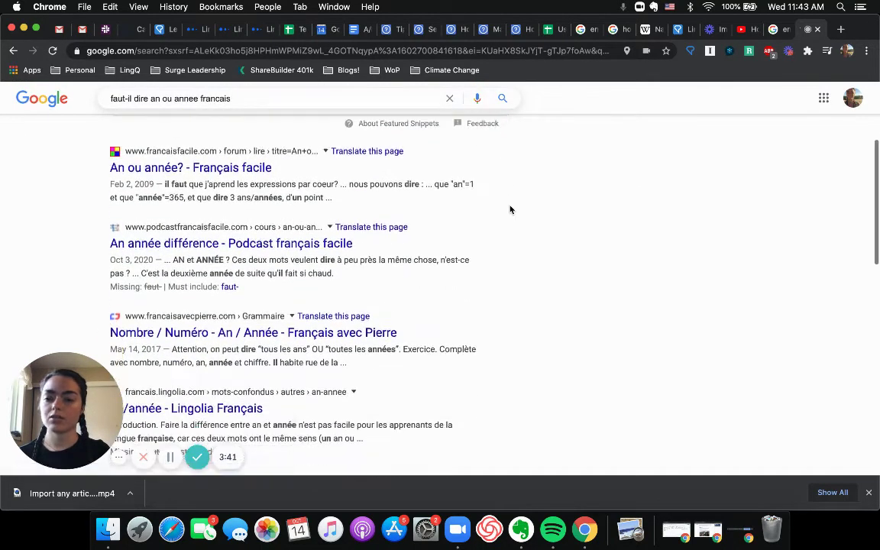
scroll(510, 219, "down", 2)
scroll(510, 219, "down", 2)
scroll(510, 218, "down", 1)
scroll(510, 219, "up", 3)
scroll(510, 219, "up", 2)
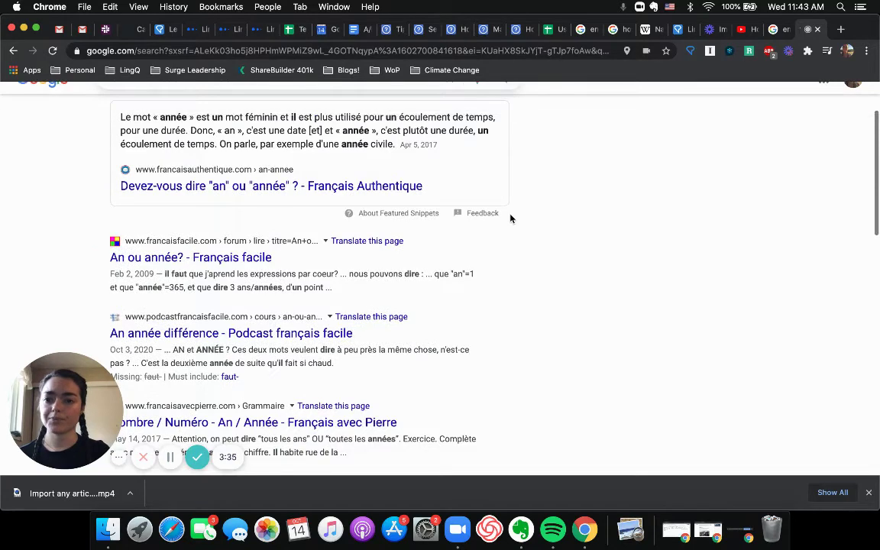
scroll(511, 218, "up", 1)
right_click(292, 187)
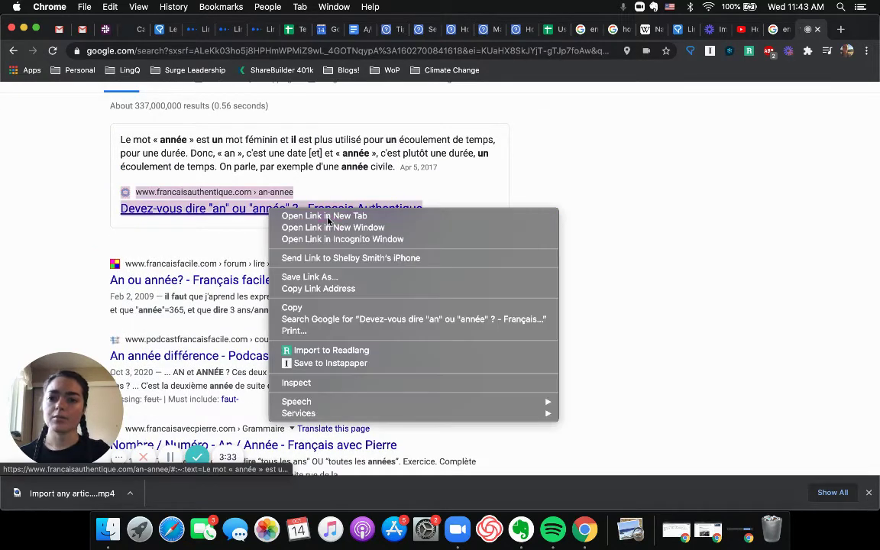
left_click(540, 309)
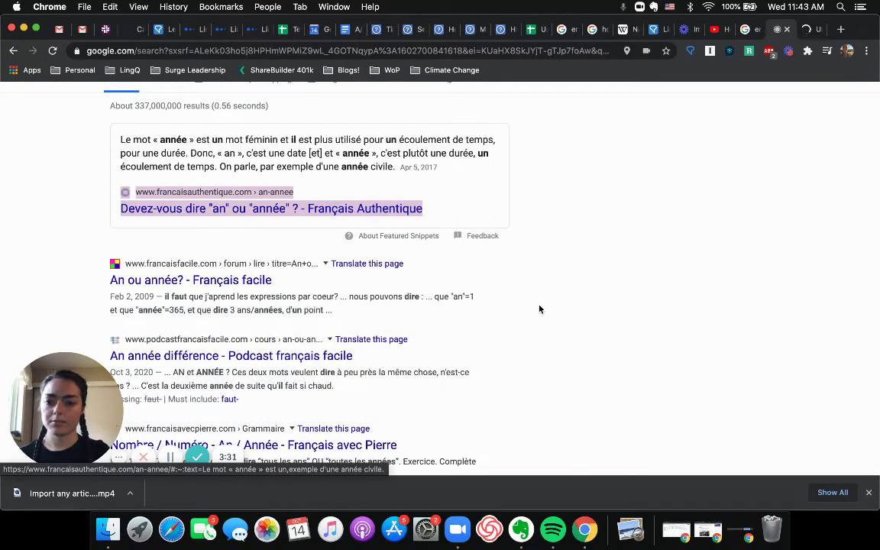
left_click(810, 31)
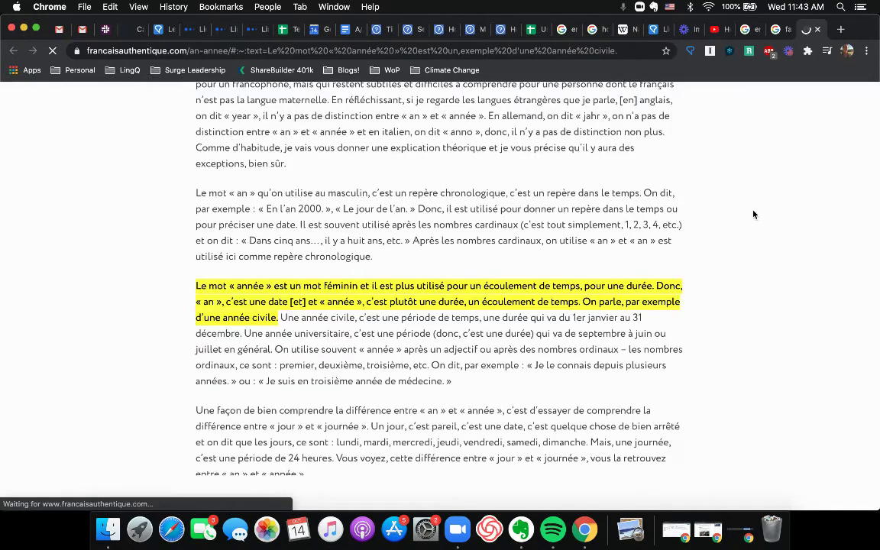
scroll(753, 215, "up", 1)
scroll(753, 215, "up", 1)
scroll(753, 214, "up", 3)
scroll(754, 215, "up", 3)
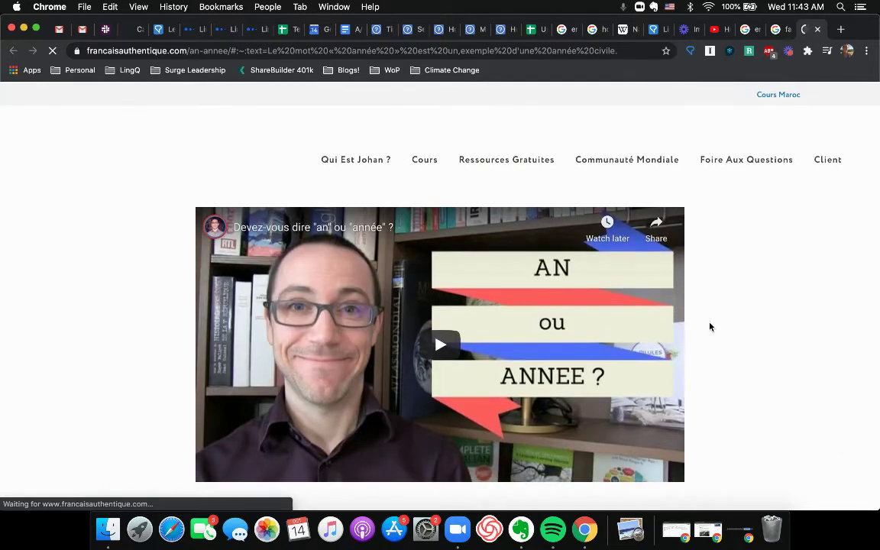
scroll(665, 330, "down", 3)
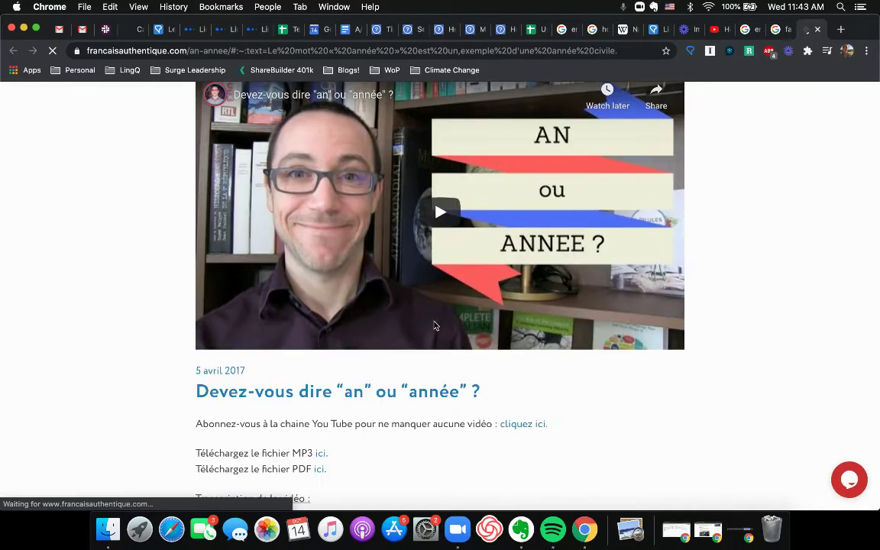
scroll(739, 265, "down", 4)
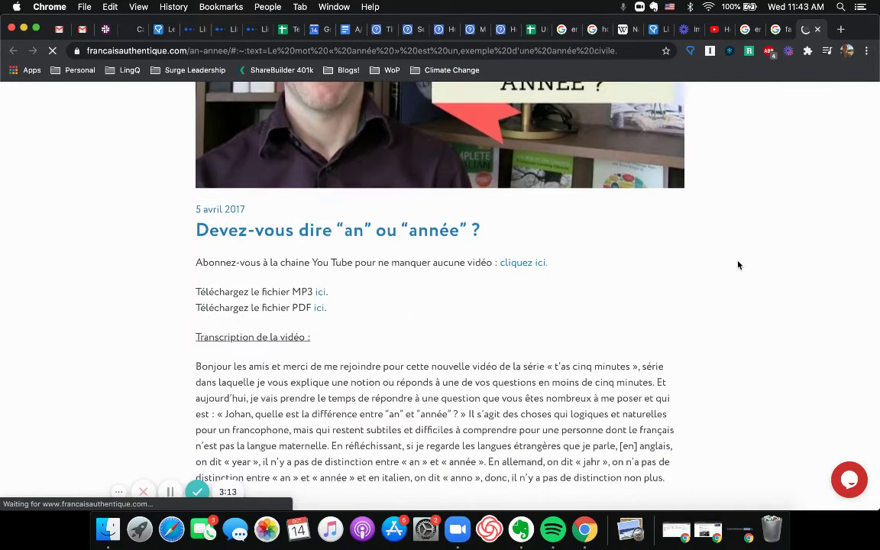
scroll(738, 265, "down", 3)
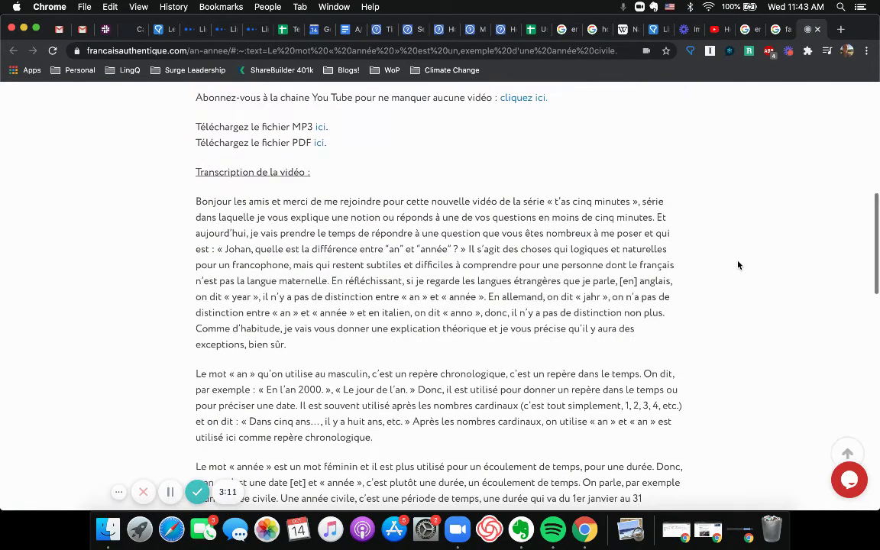
scroll(739, 265, "up", 5)
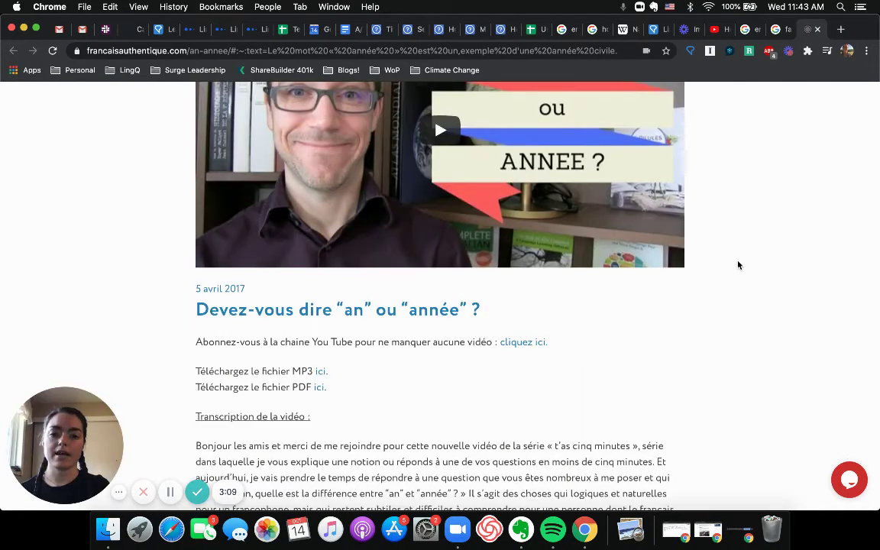
scroll(739, 265, "down", 3)
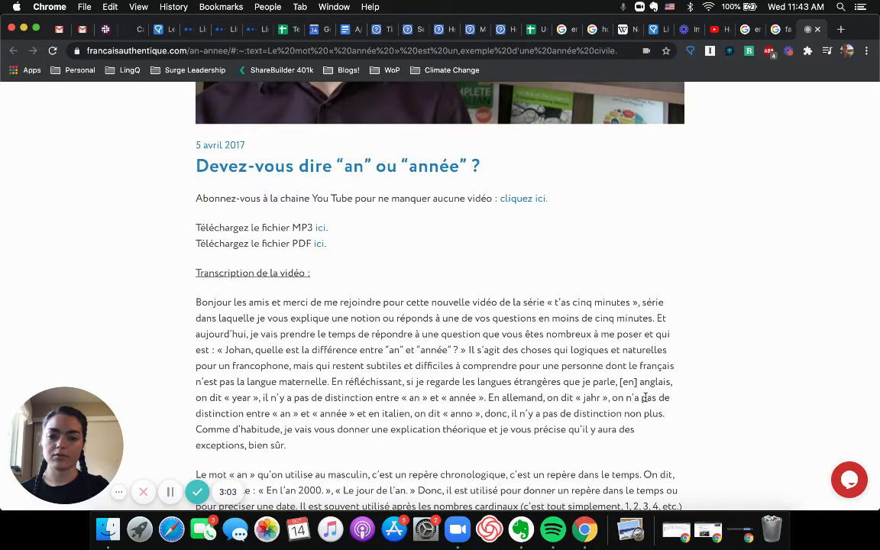
scroll(645, 398, "down", 5)
scroll(646, 398, "down", 3)
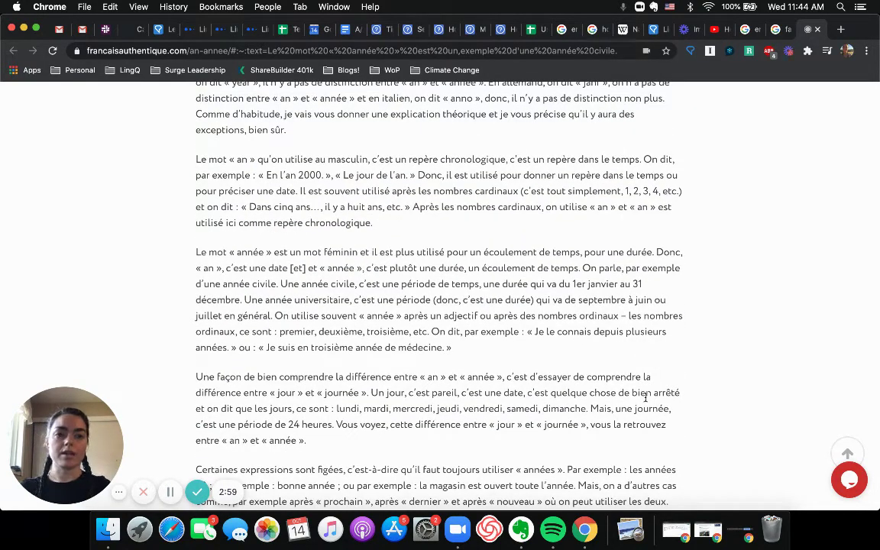
scroll(616, 244, "up", 1)
scroll(629, 179, "up", 8)
scroll(703, 191, "up", 3)
scroll(703, 191, "up", 1)
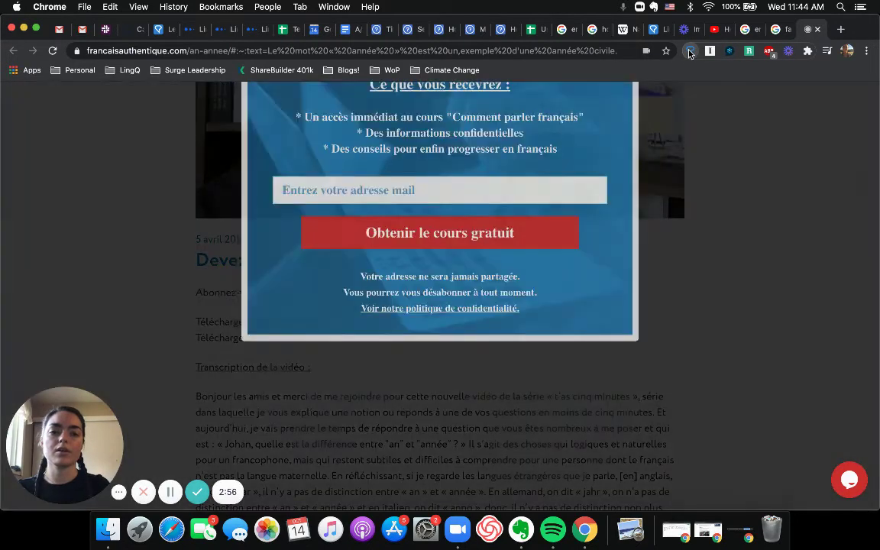
Open and close the LingQ importer, then dismiss the email signup popup
left_click(690, 52)
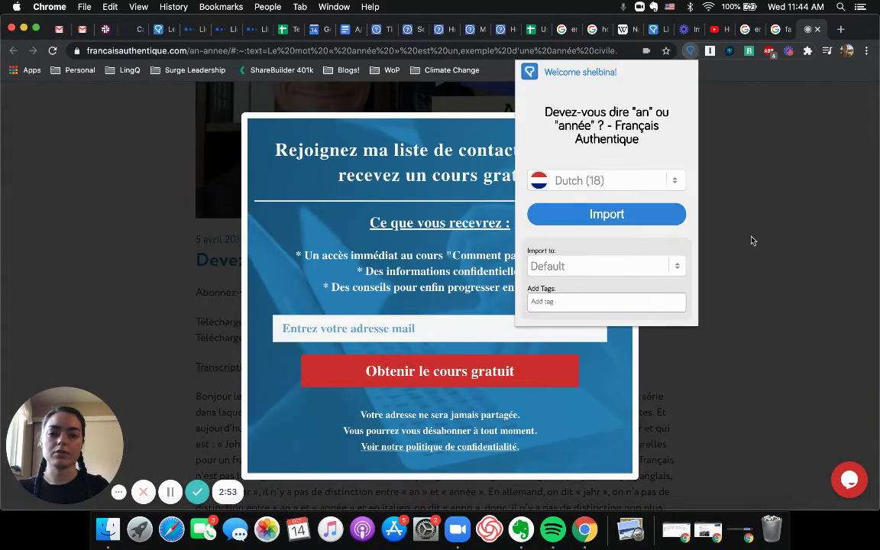
left_click(748, 237)
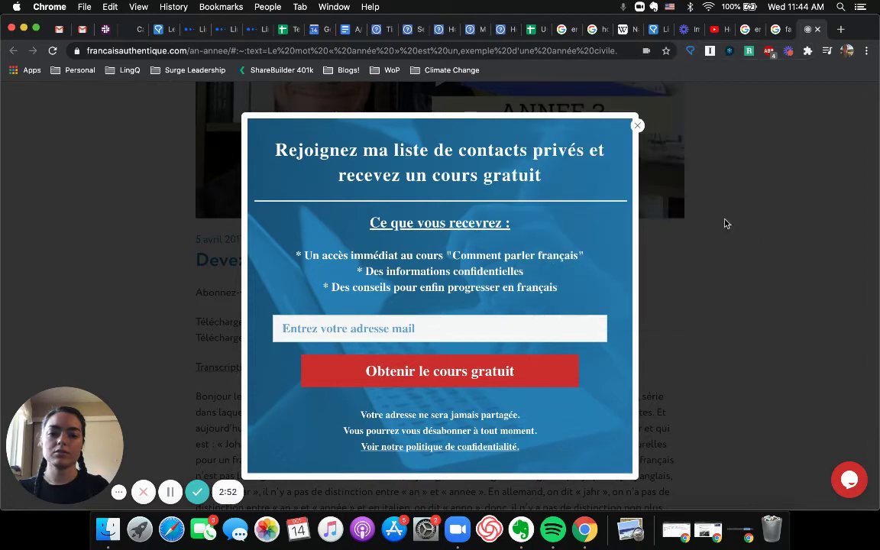
key("Escape")
Import the Français Authentique article into LingQ with French as the lesson language
left_click(690, 52)
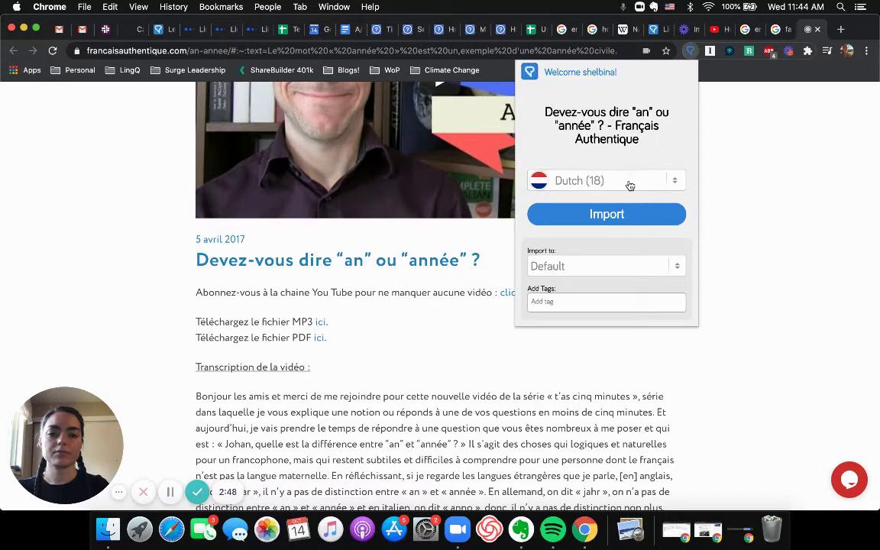
left_click(629, 185)
scroll(627, 122, "up", 3)
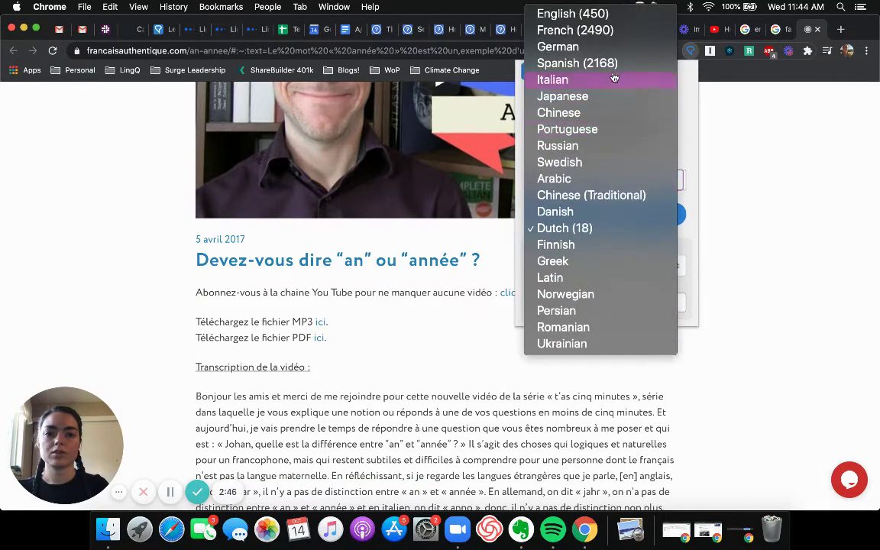
left_click(619, 36)
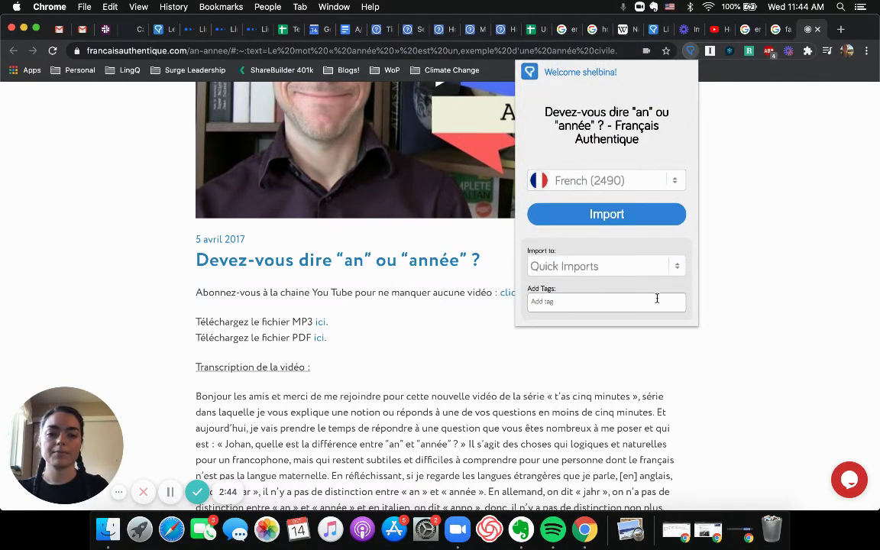
left_click(643, 220)
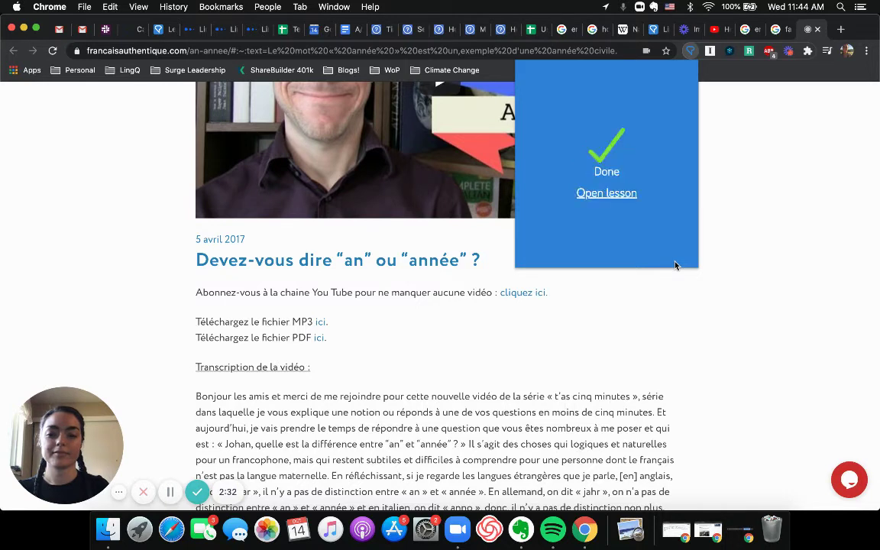
Open the 'Devez-vous dire an ou année ?' lesson, advance one sentence, then switch to full-page view
left_click(623, 194)
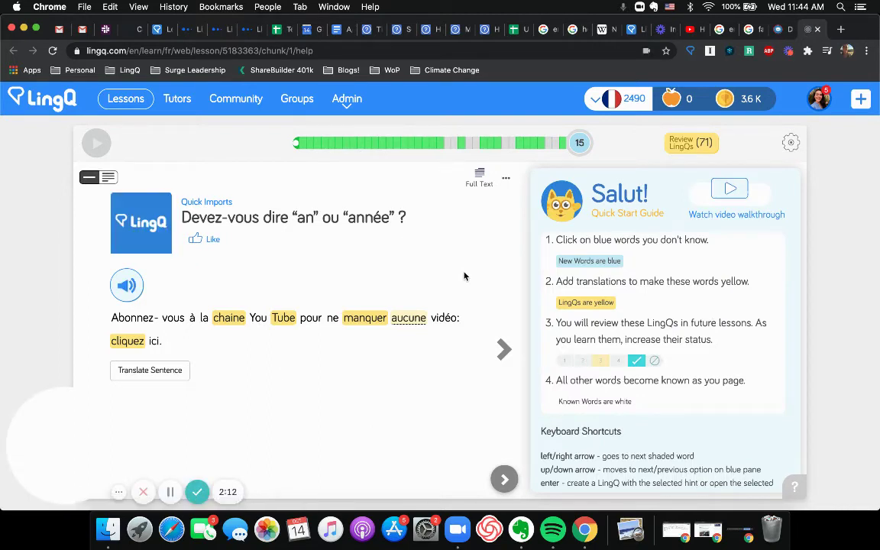
left_click(503, 363)
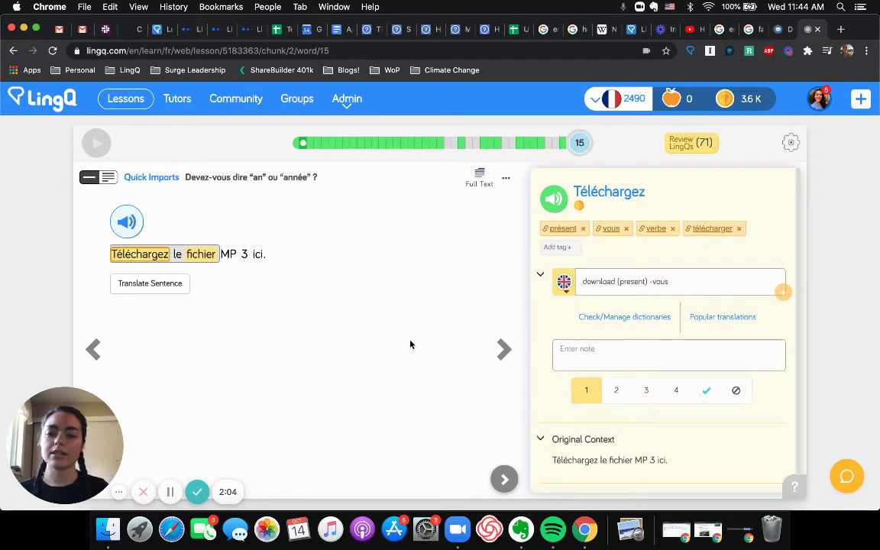
left_click(104, 179)
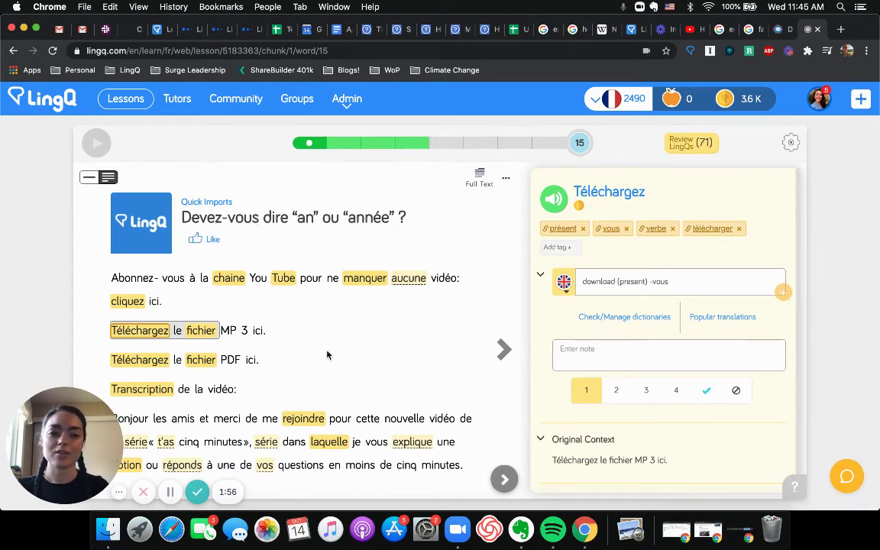
Return to the Google results and scroll to sources like Français facile, Lingolia and Académie française
left_click(755, 32)
scroll(418, 375, "down", 3)
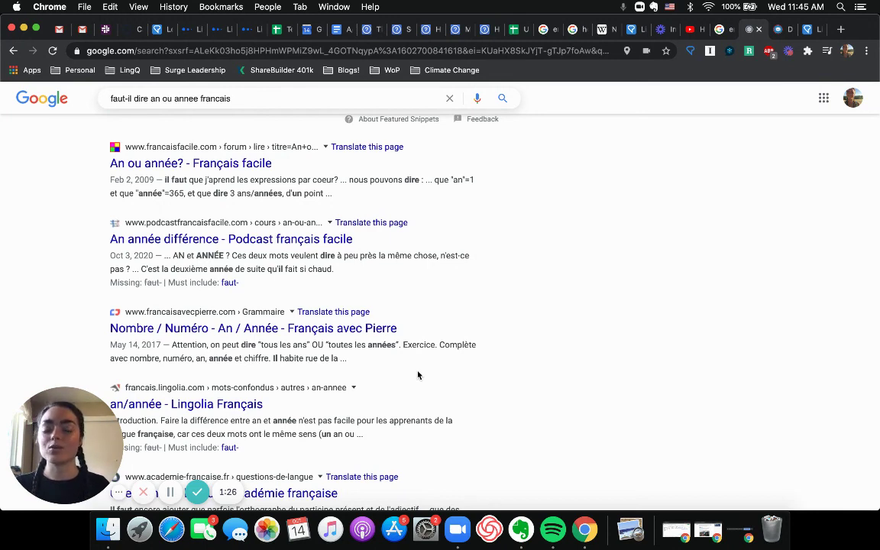
left_click(740, 531)
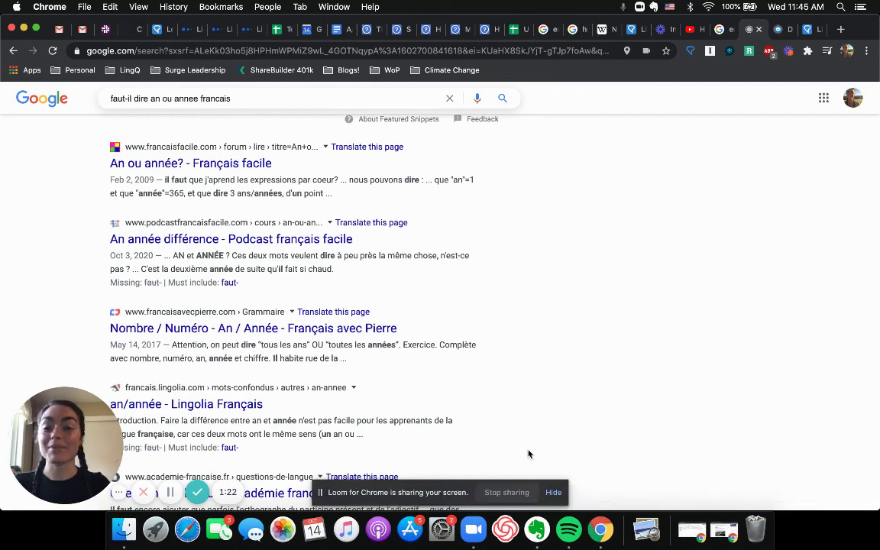